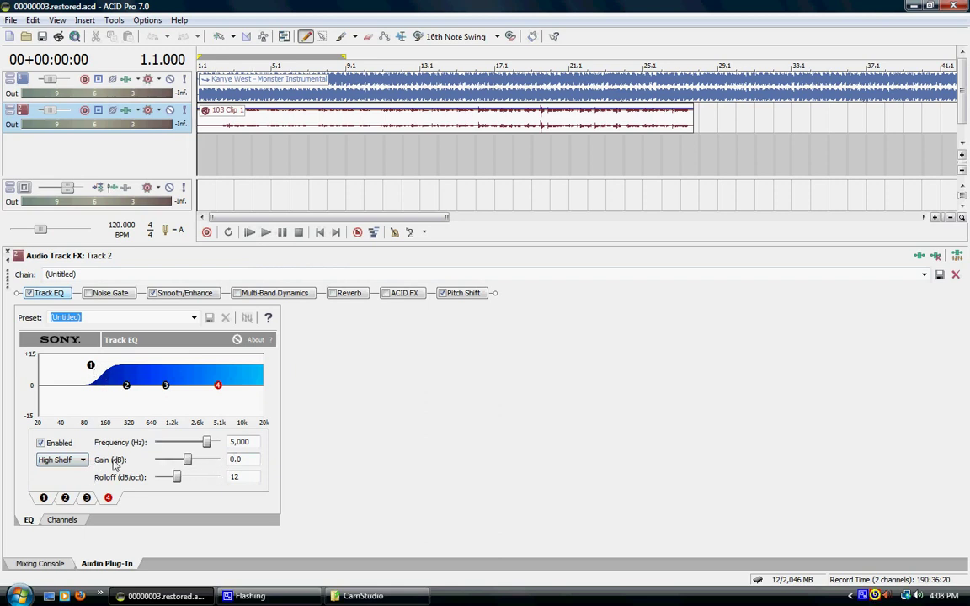
Step: Inspect Track EQ bands 1–4, ending on band 4's 5,000 Hz high shelf at 0 dB
{"action": "left_click", "coordinate": [43, 498]}
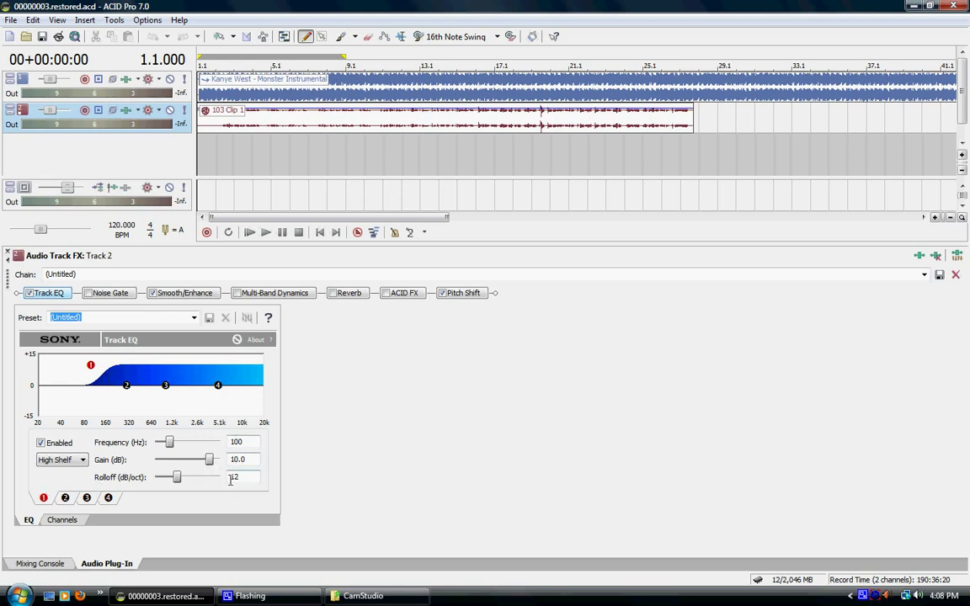
{"action": "left_click", "coordinate": [64, 497]}
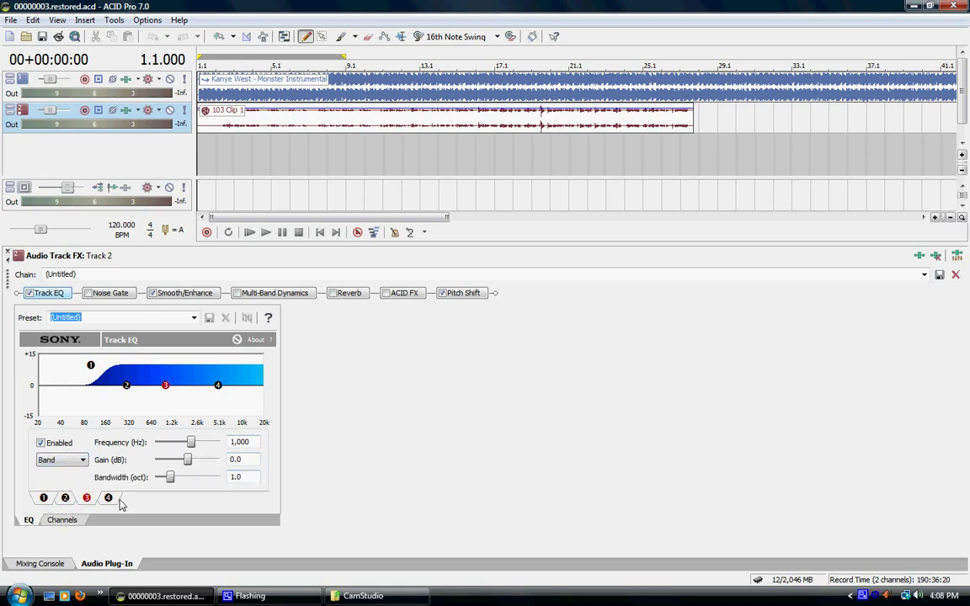
{"action": "left_click", "coordinate": [108, 498]}
{"action": "left_click", "coordinate": [64, 497]}
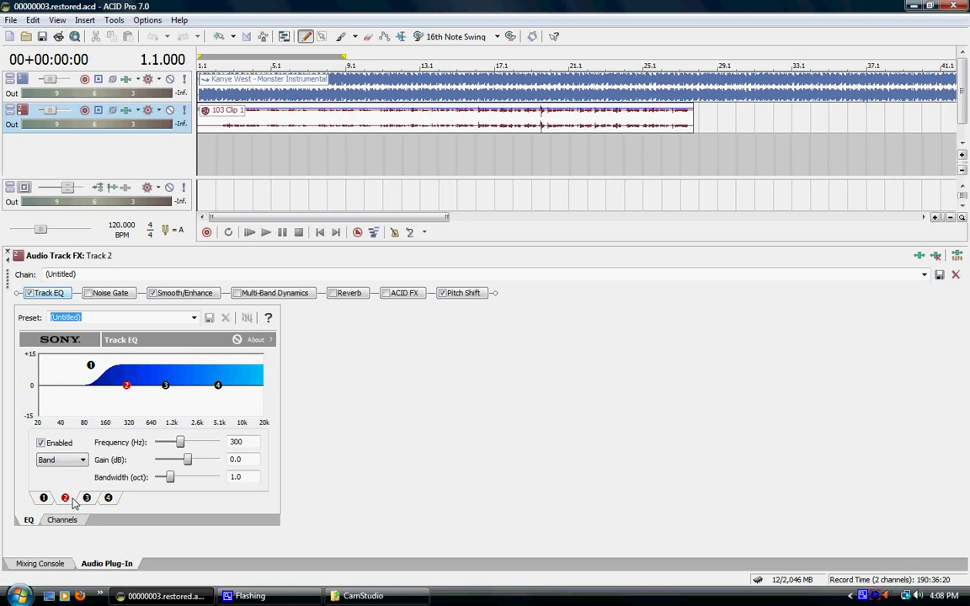
{"action": "left_click", "coordinate": [86, 498]}
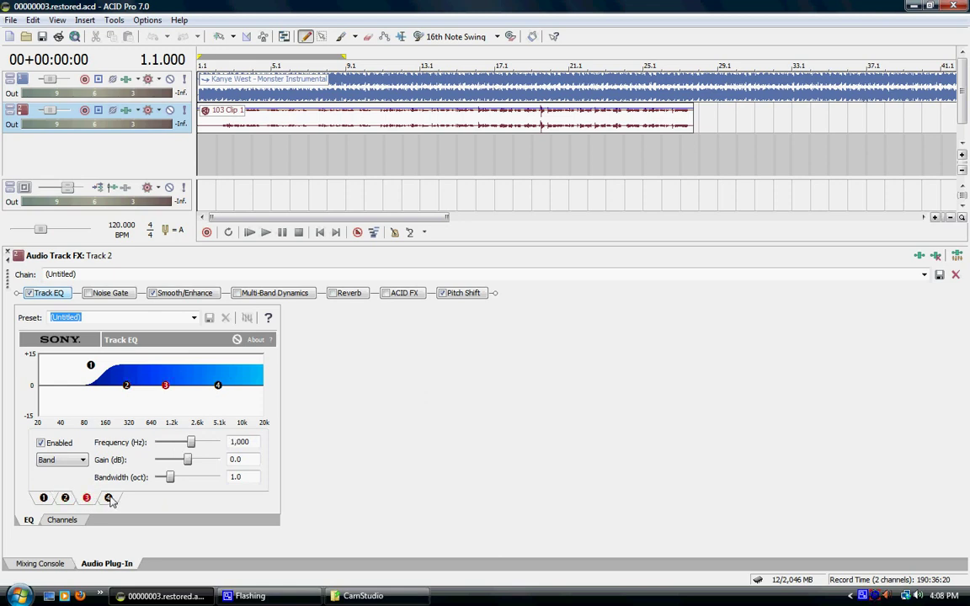
{"action": "left_click", "coordinate": [108, 498]}
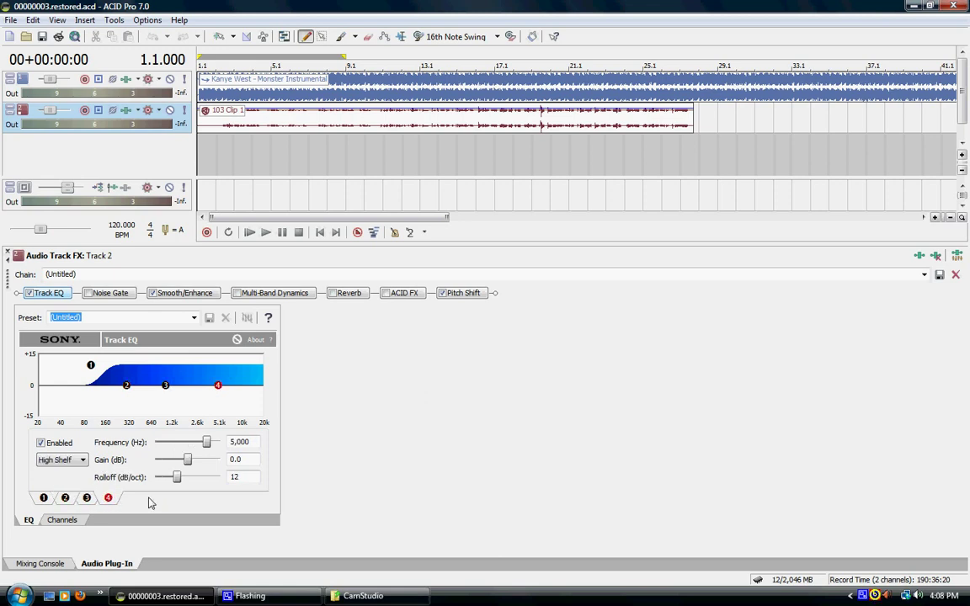
{"action": "left_click", "coordinate": [189, 295]}
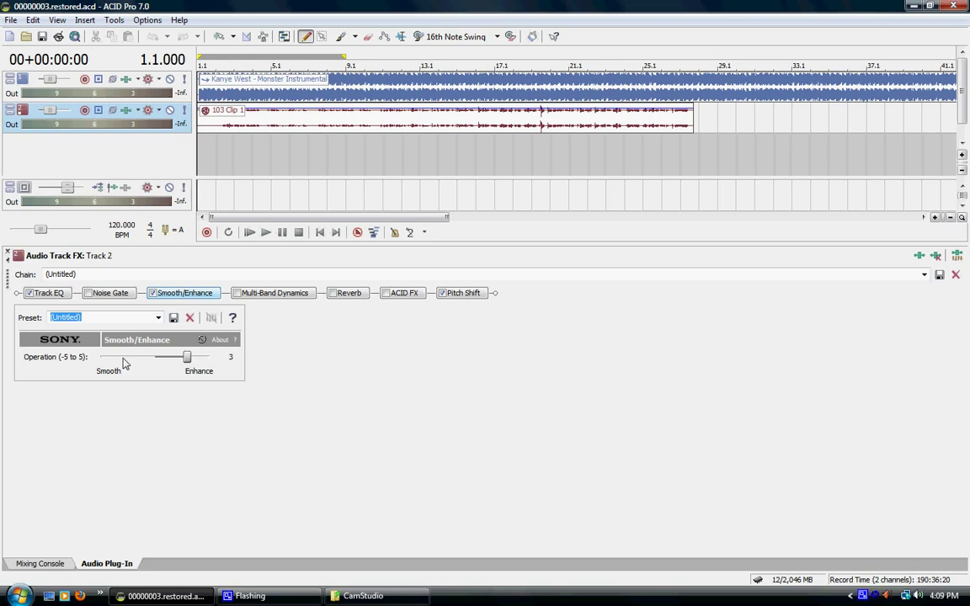
{"action": "left_click", "coordinate": [463, 297]}
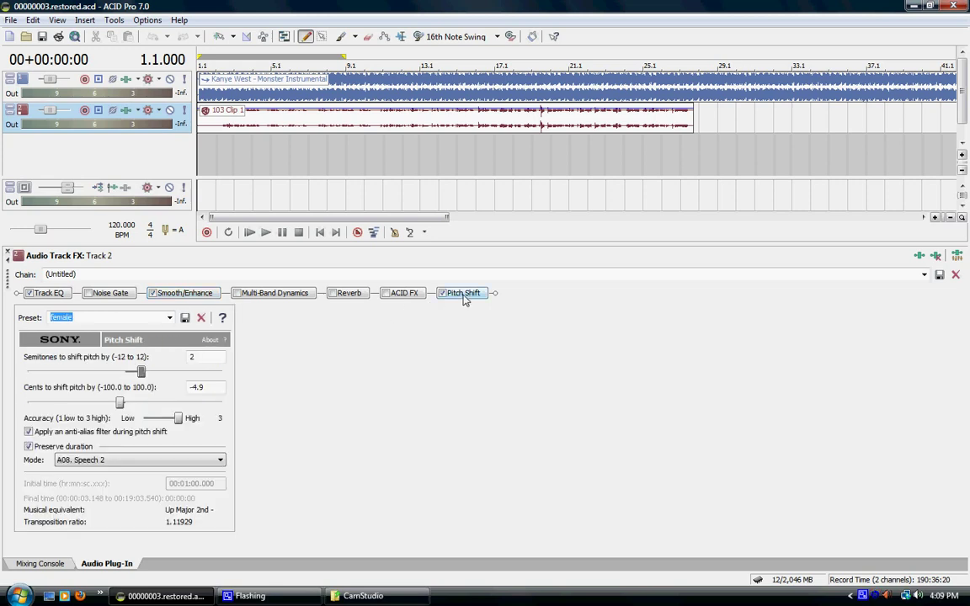
{"action": "left_click", "coordinate": [194, 292]}
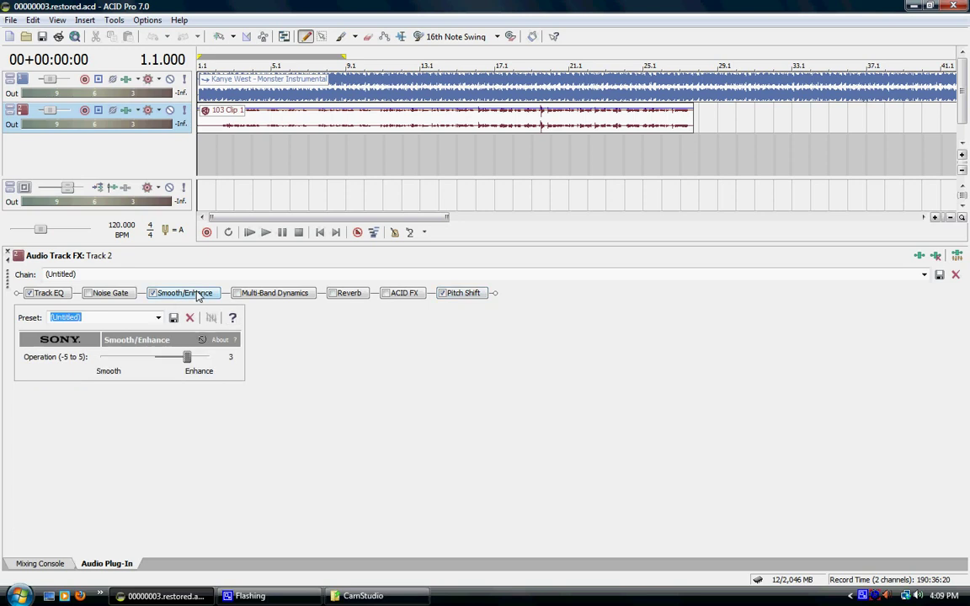
Step: Check Pitch Shift (2 semitones, -4.9 cents, A08. Speech 2 mode) without changes, then view Track EQ again
{"action": "left_click", "coordinate": [464, 294]}
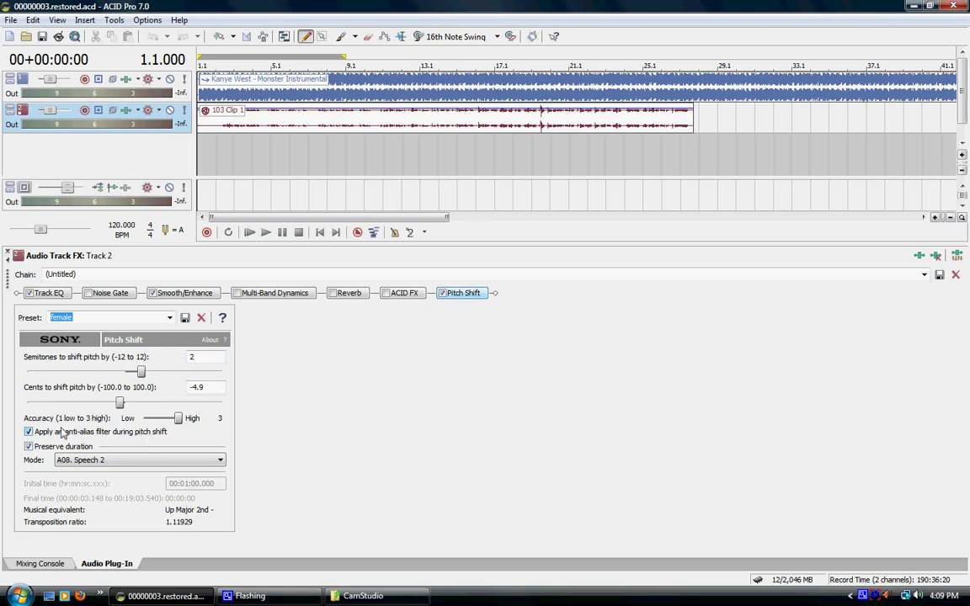
{"action": "left_click", "coordinate": [91, 461]}
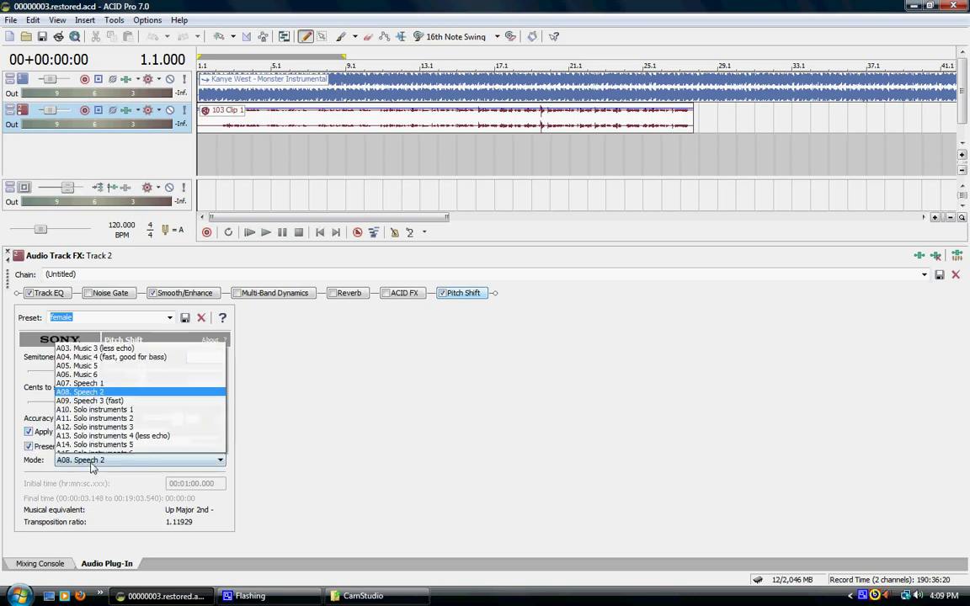
{"action": "left_click", "coordinate": [246, 455]}
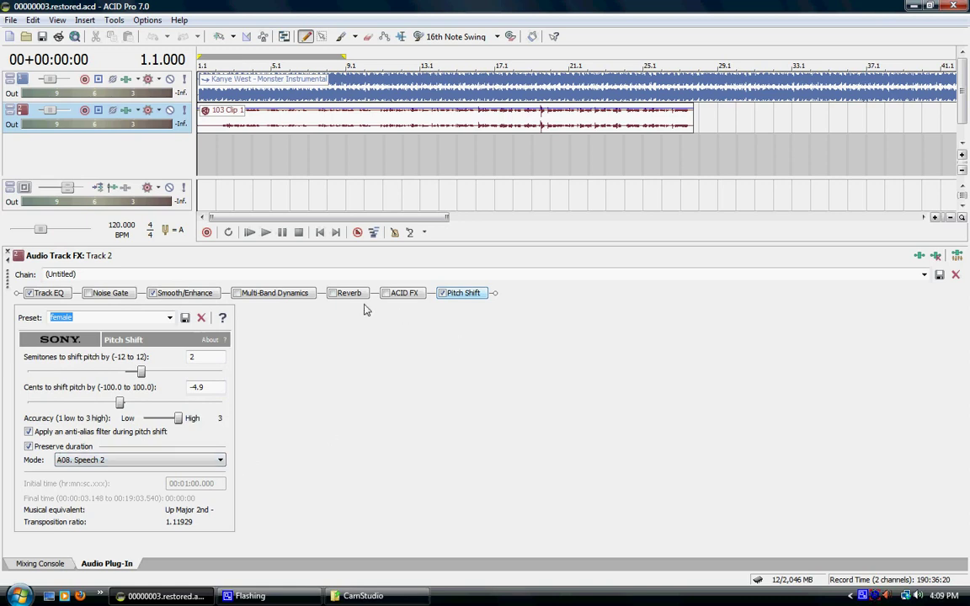
{"action": "left_click", "coordinate": [185, 293]}
{"action": "left_click", "coordinate": [50, 293]}
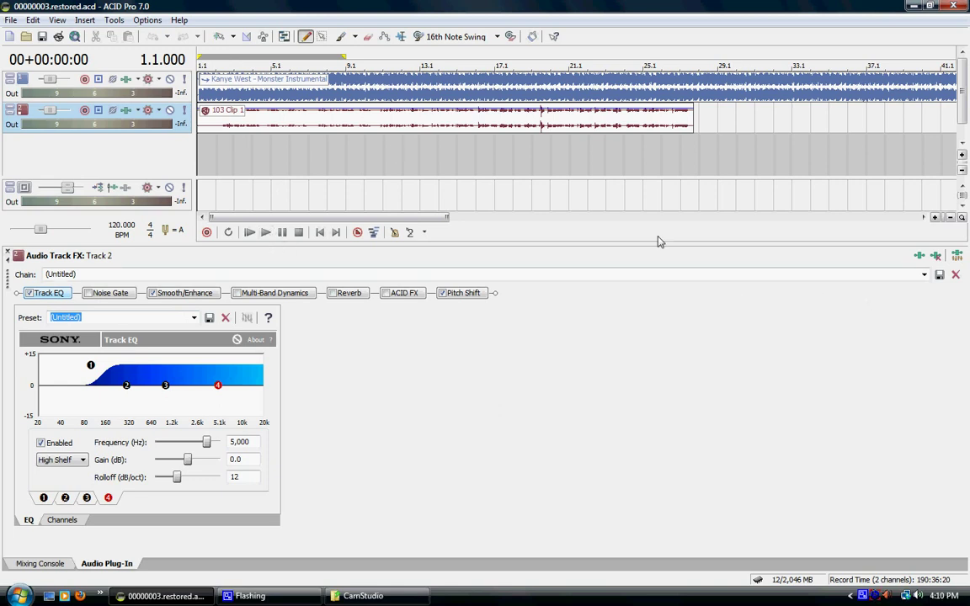
Step: Load the 'female' chain on Track 2 and view its Smooth/Enhance and Pitch Shift (2 semitones, -4.9 cents)
{"action": "left_click", "coordinate": [924, 276]}
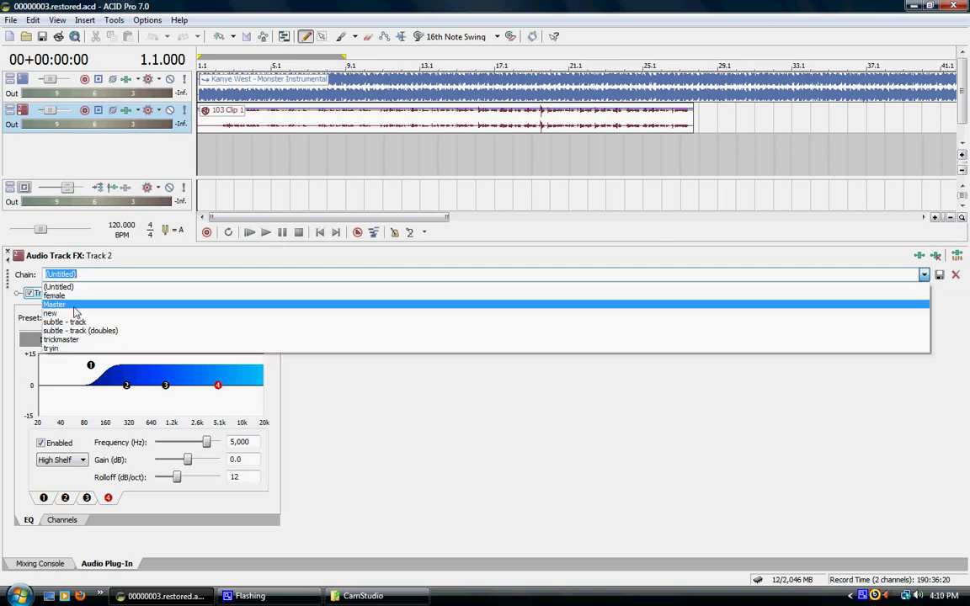
{"action": "left_click", "coordinate": [60, 295]}
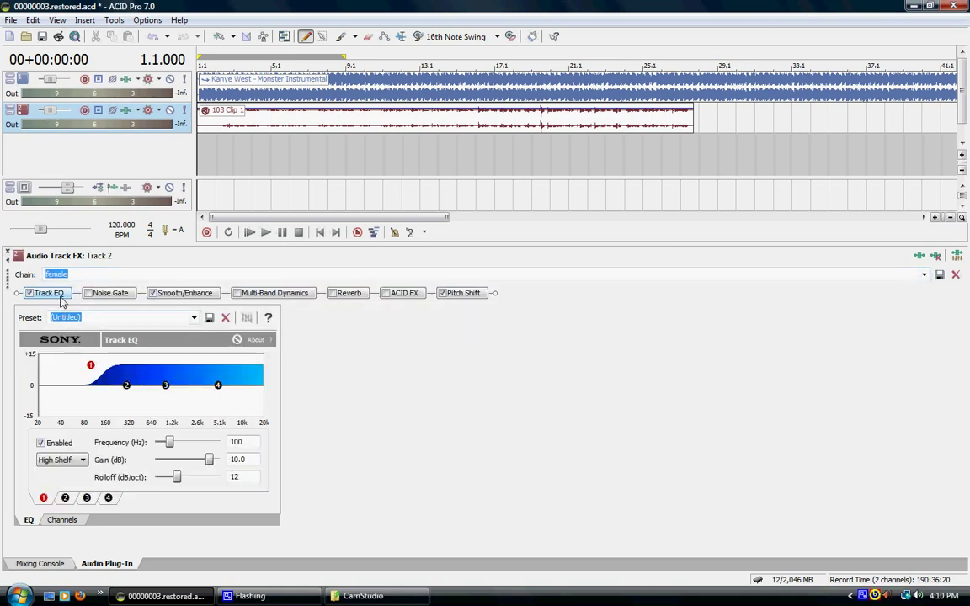
{"action": "left_click", "coordinate": [211, 293]}
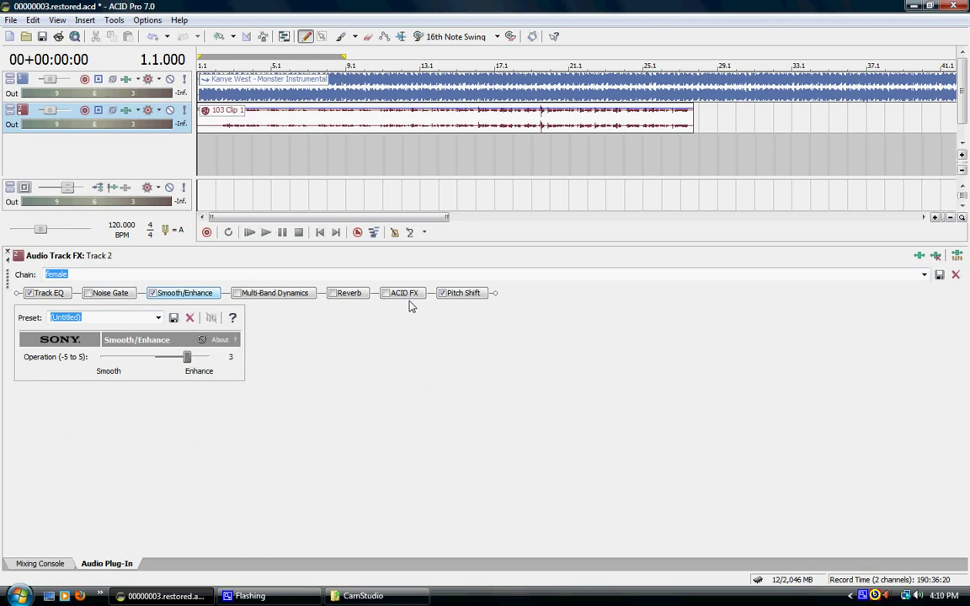
{"action": "left_click", "coordinate": [459, 293]}
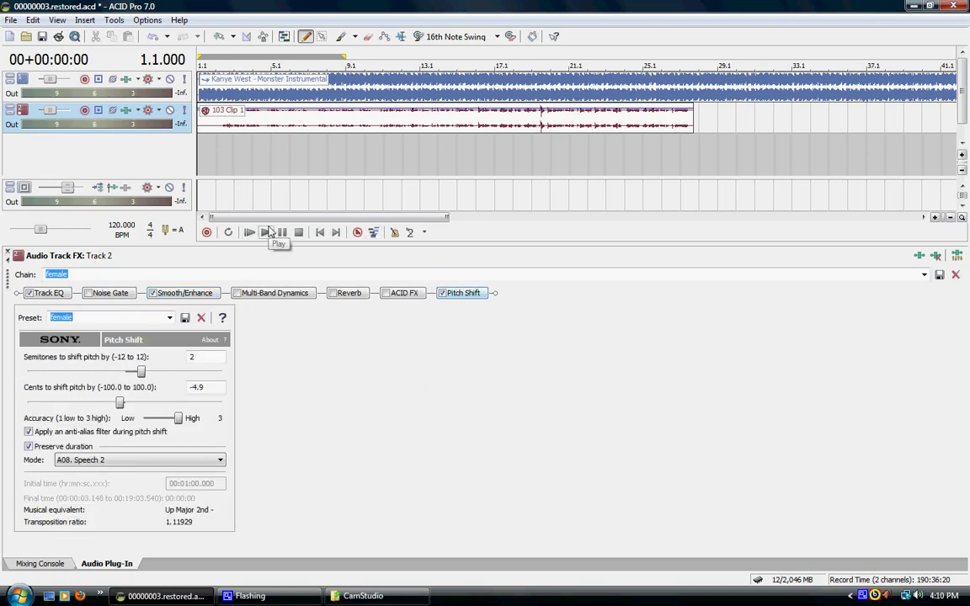
Step: Play the instrumental and female-processed vocal from the start for about 30 seconds, then stop
{"action": "left_click", "coordinate": [268, 231]}
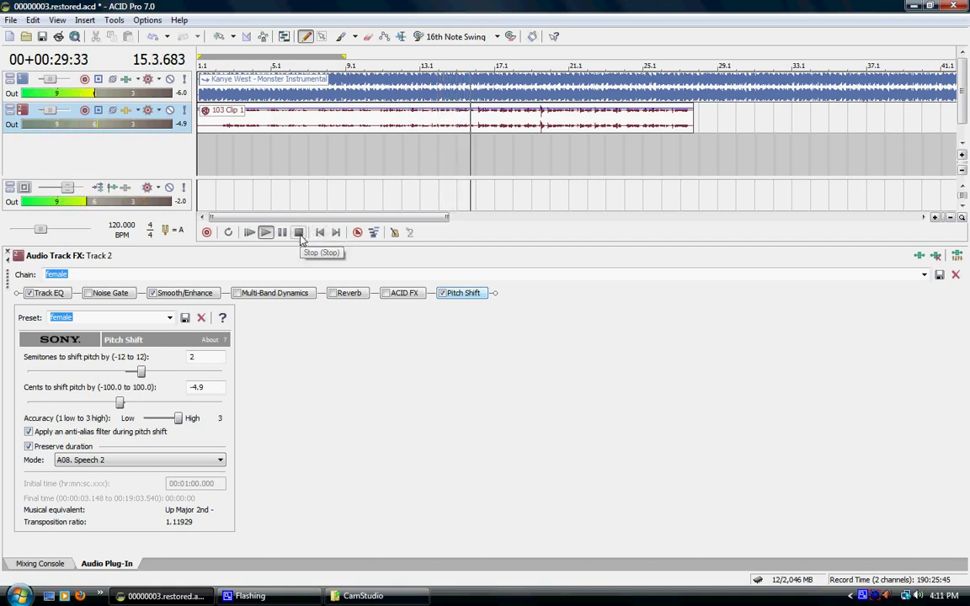
{"action": "left_click", "coordinate": [300, 235]}
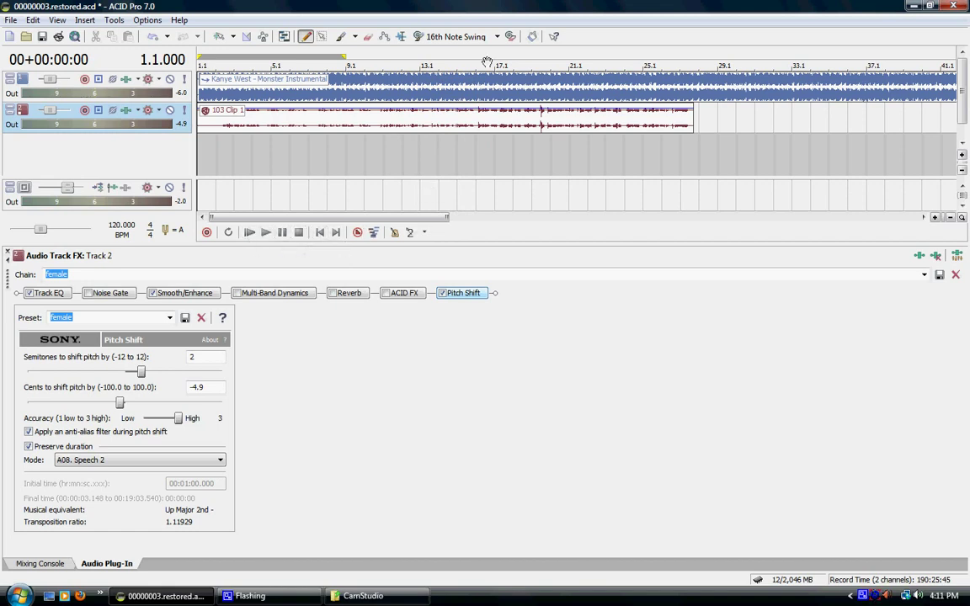
Step: Place the playback cursor at bar 14.4 (00:27:40) in the timeline ruler
{"action": "left_click", "coordinate": [454, 62]}
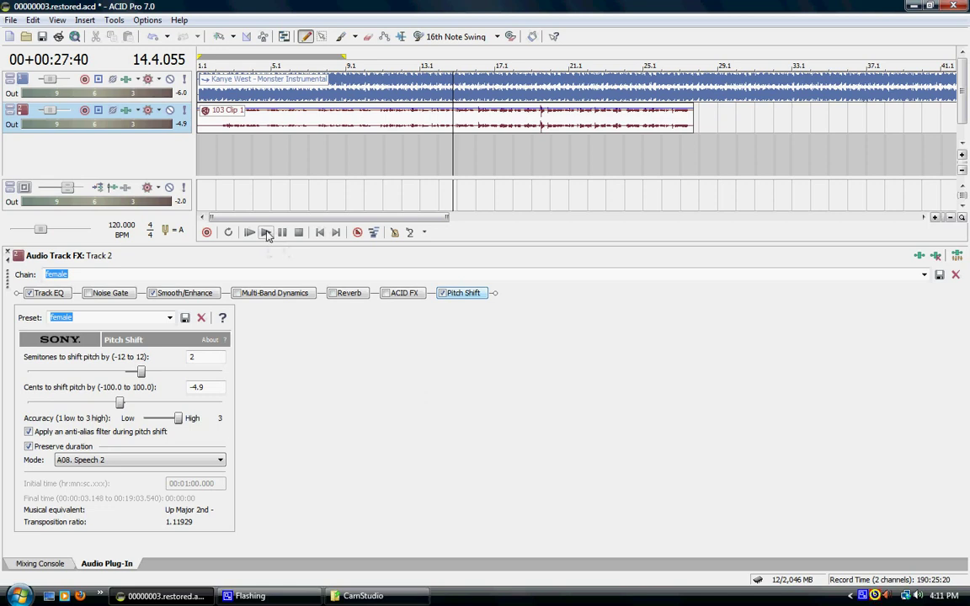
Step: Play the mix from bar 14.4 to about bar 27, then stop
{"action": "left_click", "coordinate": [265, 233]}
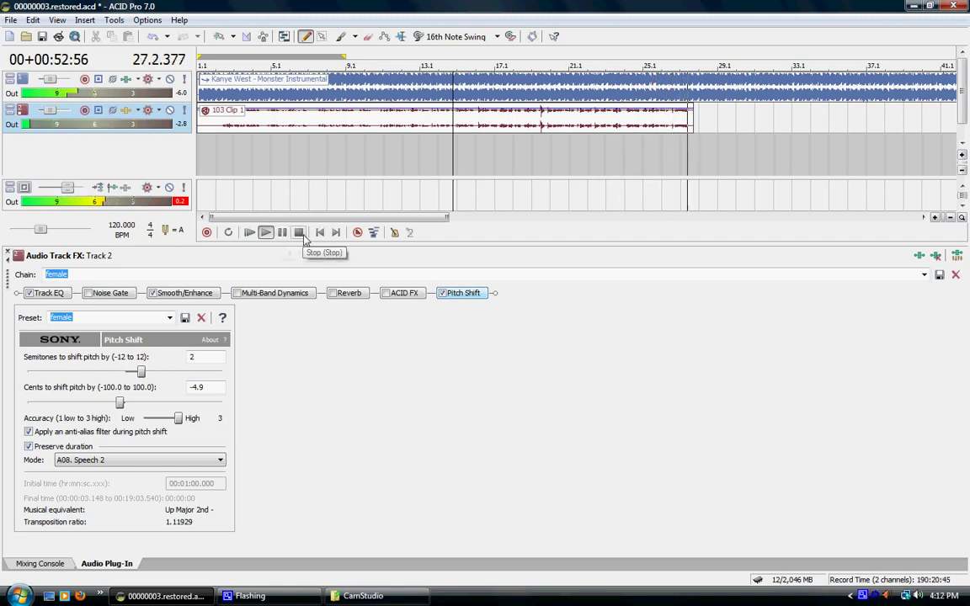
{"action": "left_click", "coordinate": [299, 233]}
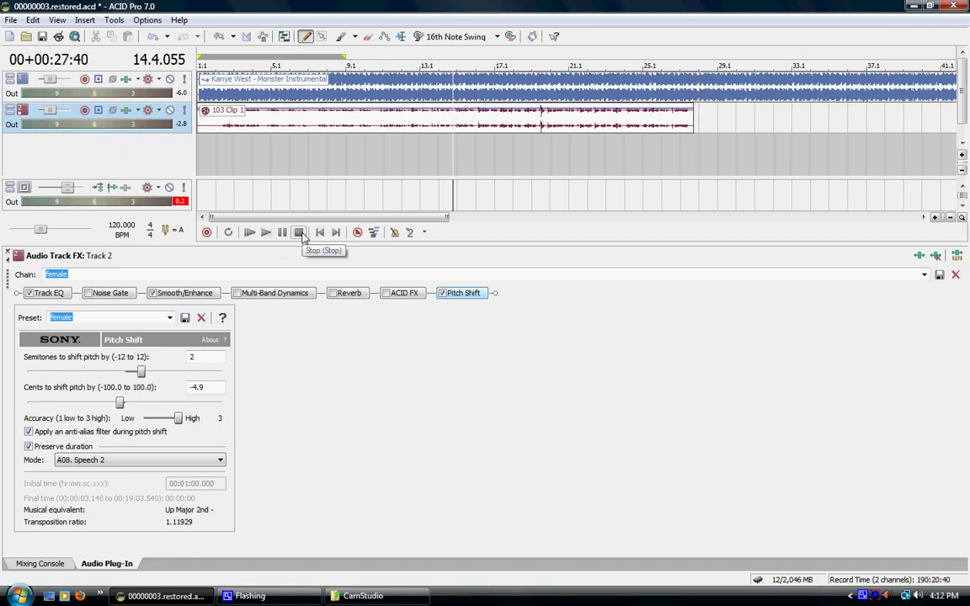